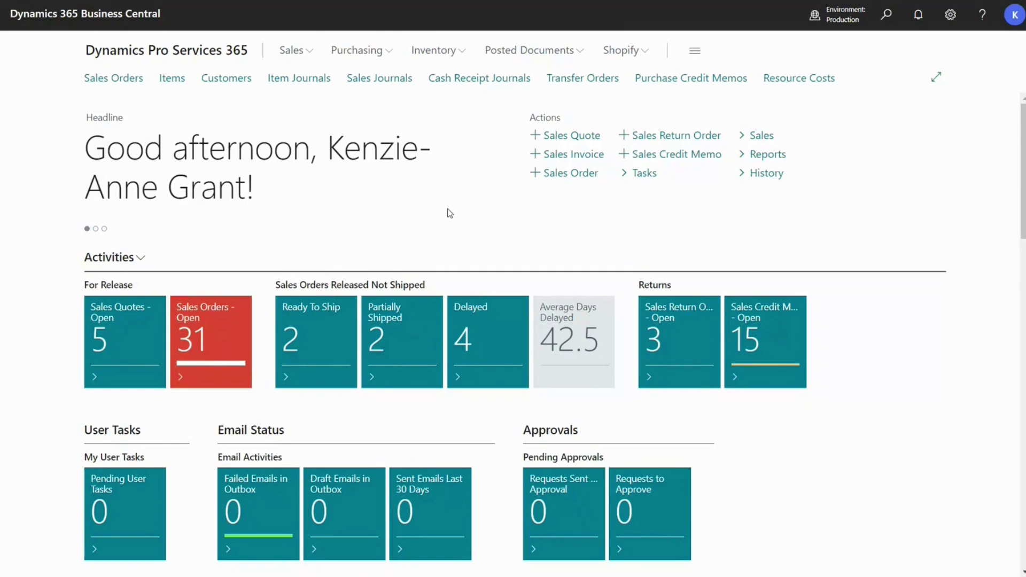
# Step: Search for 'blanket sales order' and open the empty Blanket Sales Orders list
pyautogui.click(886, 15)
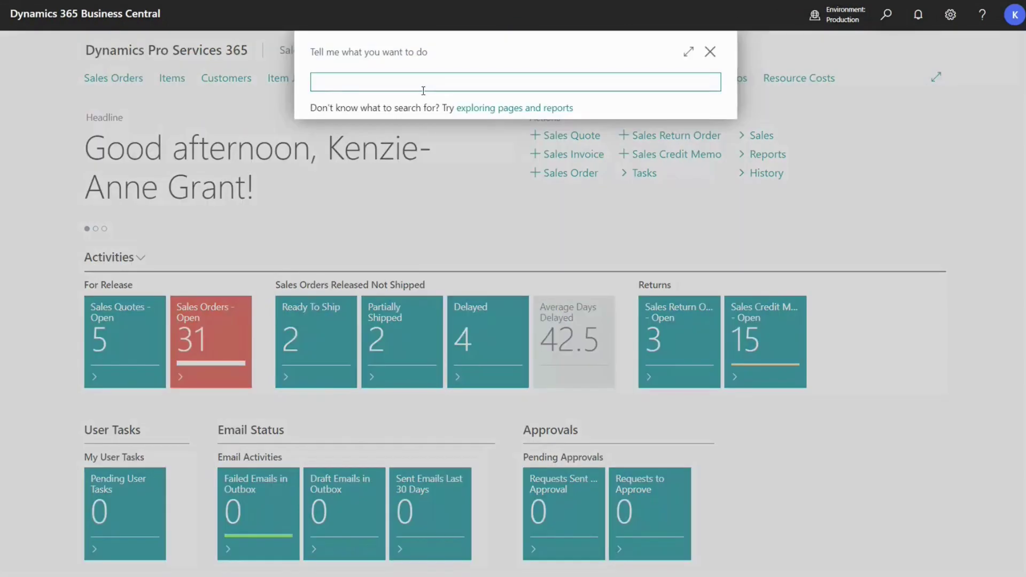
pyautogui.write('blanket sales order')
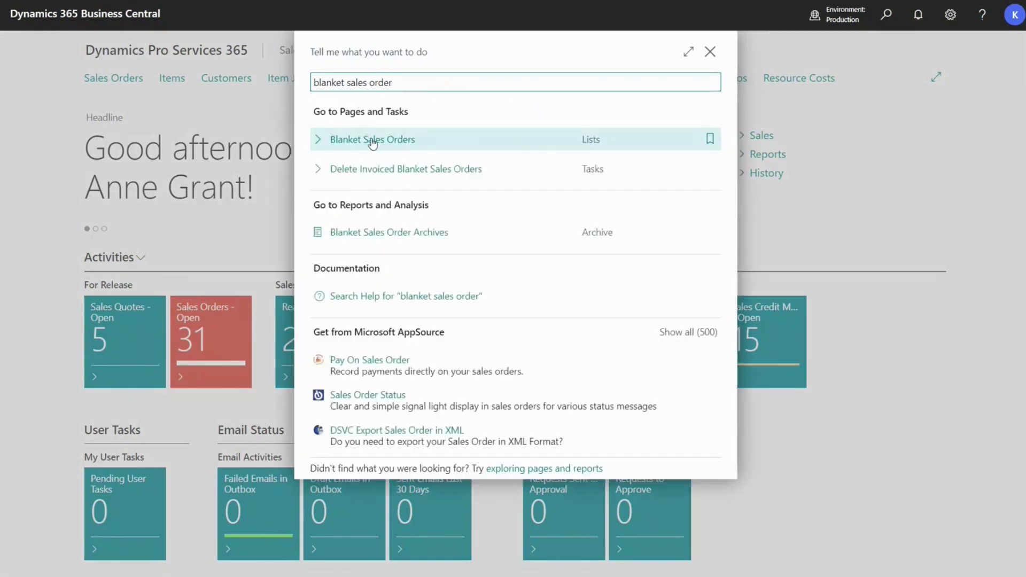
pyautogui.click(372, 140)
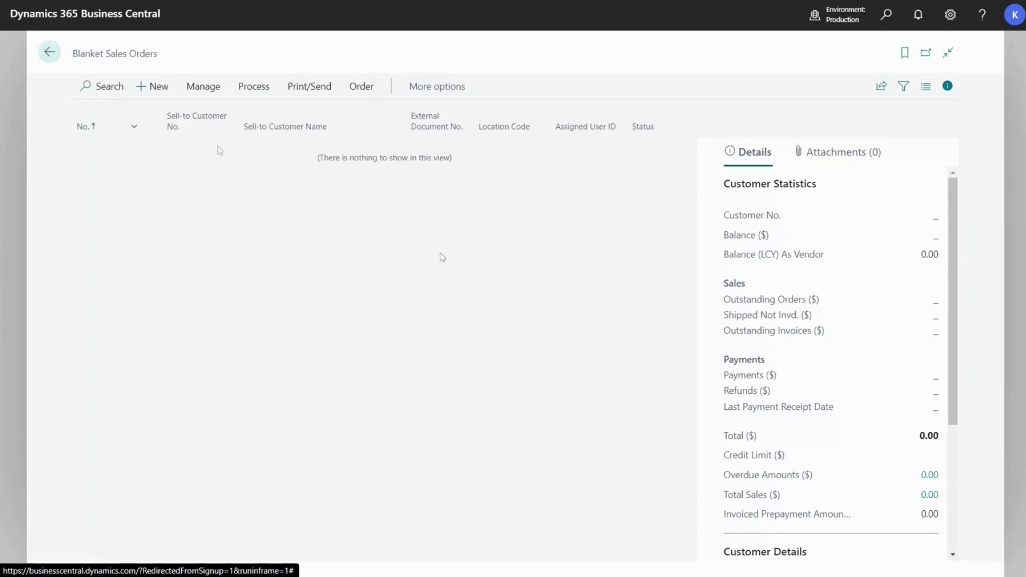
# Step: Create new blanket sales order 1001 for customer 30000 School of Fine Art
pyautogui.click(146, 82)
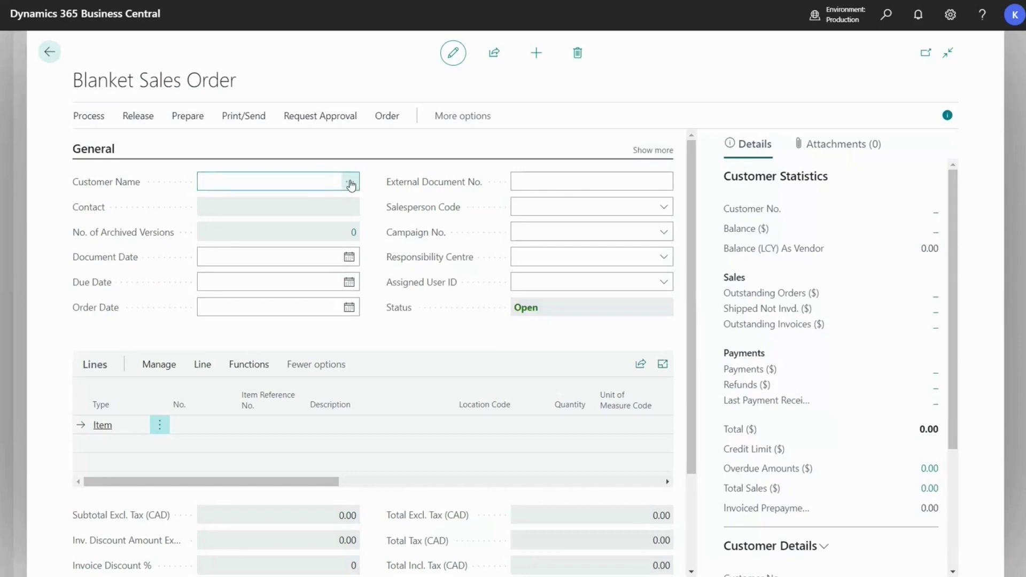
pyautogui.click(350, 185)
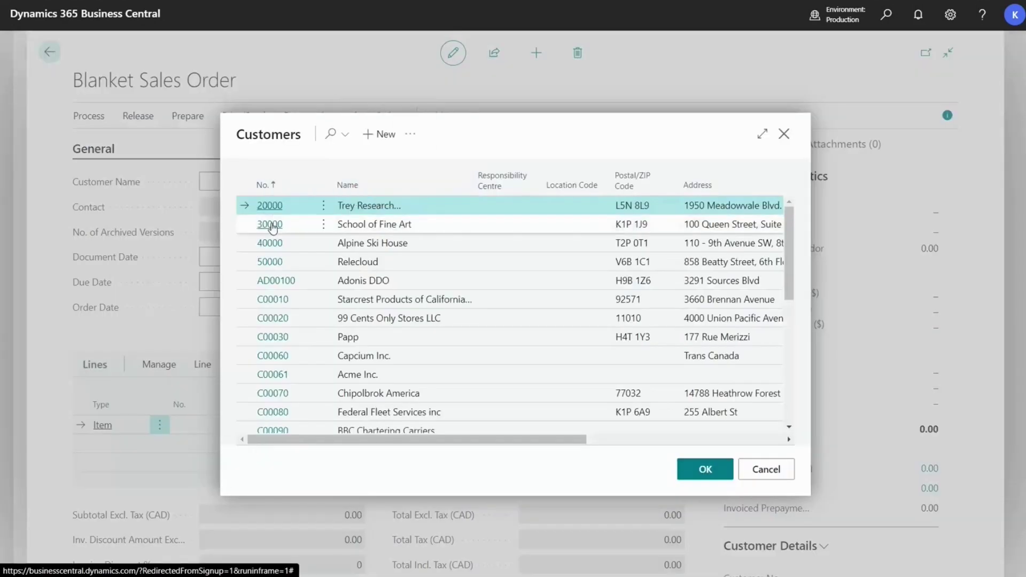
pyautogui.click(270, 229)
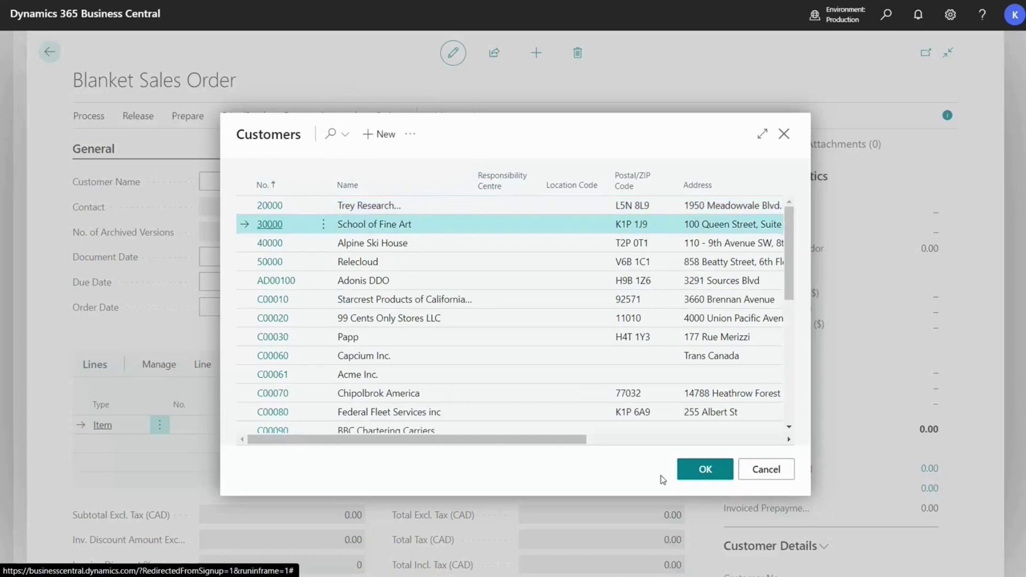
pyautogui.click(695, 474)
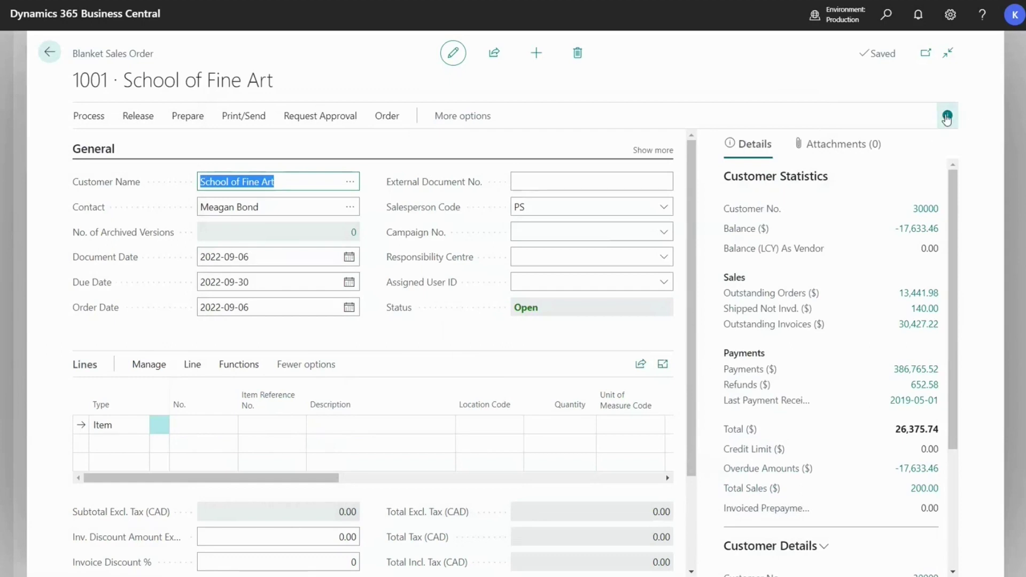
# Step: Add an Item line for 200 of item 1928-S Red Swivel Lamp at 82.50 each
pyautogui.click(947, 119)
pyautogui.scroll(-2, 956, 176)
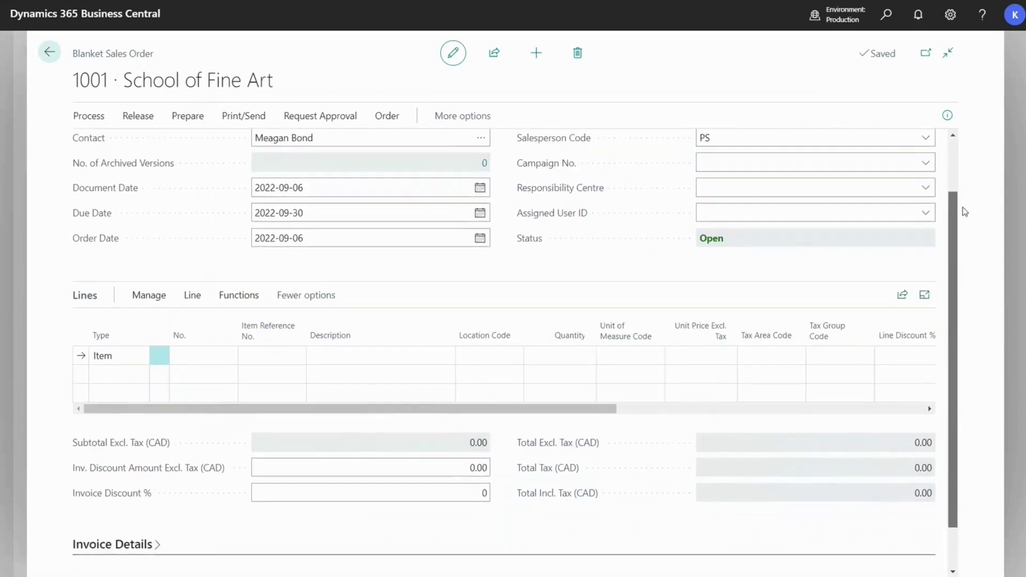
pyautogui.scroll(-1, 965, 211)
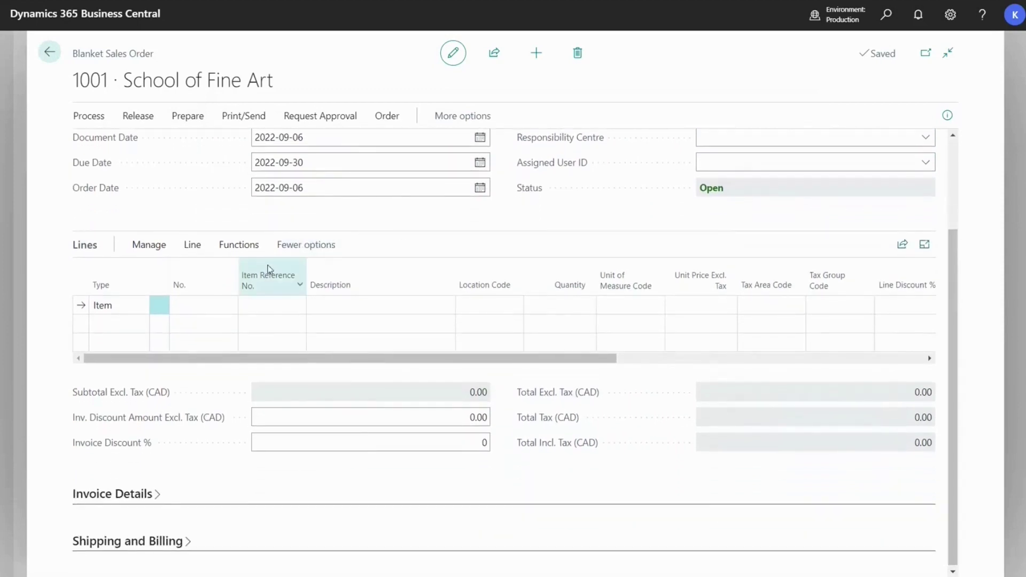
pyautogui.click(230, 312)
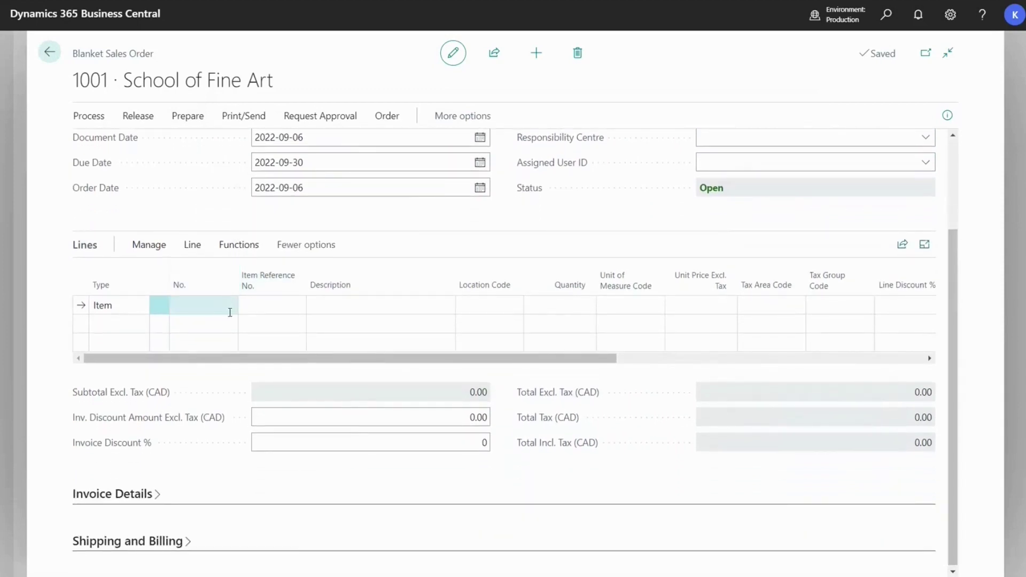
pyautogui.click(138, 305)
pyautogui.click(142, 305)
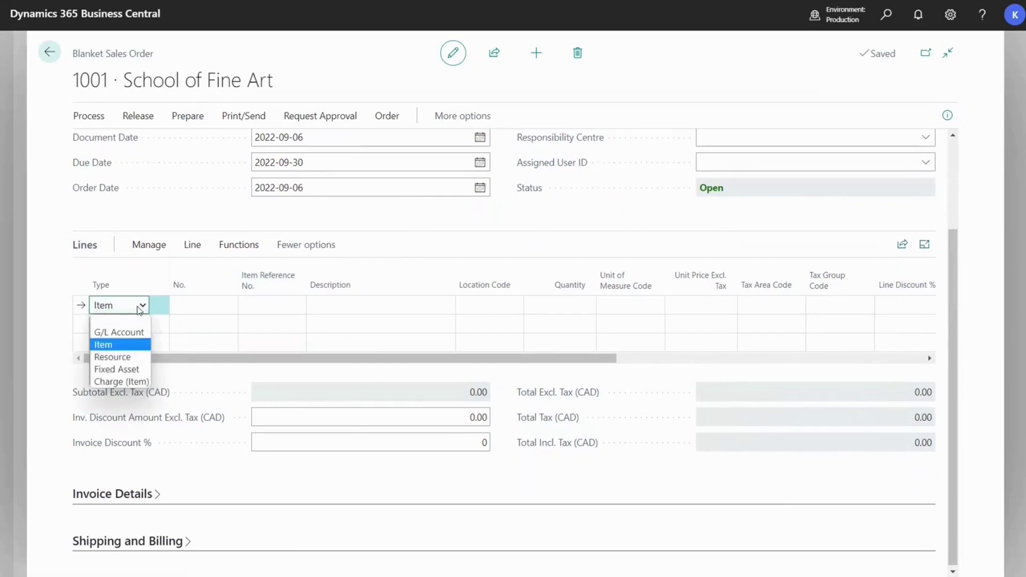
pyautogui.click(103, 345)
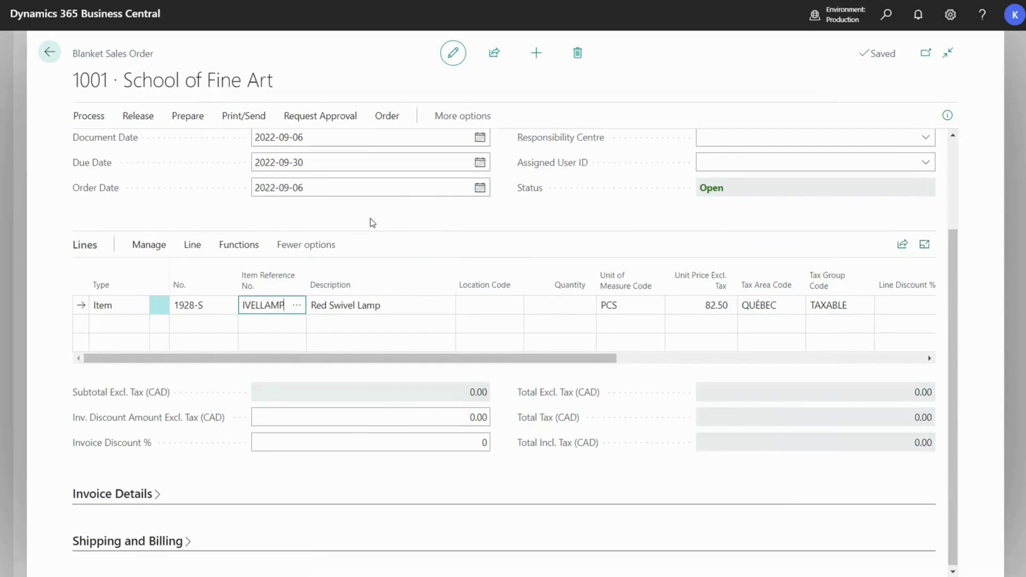
pyautogui.click(557, 305)
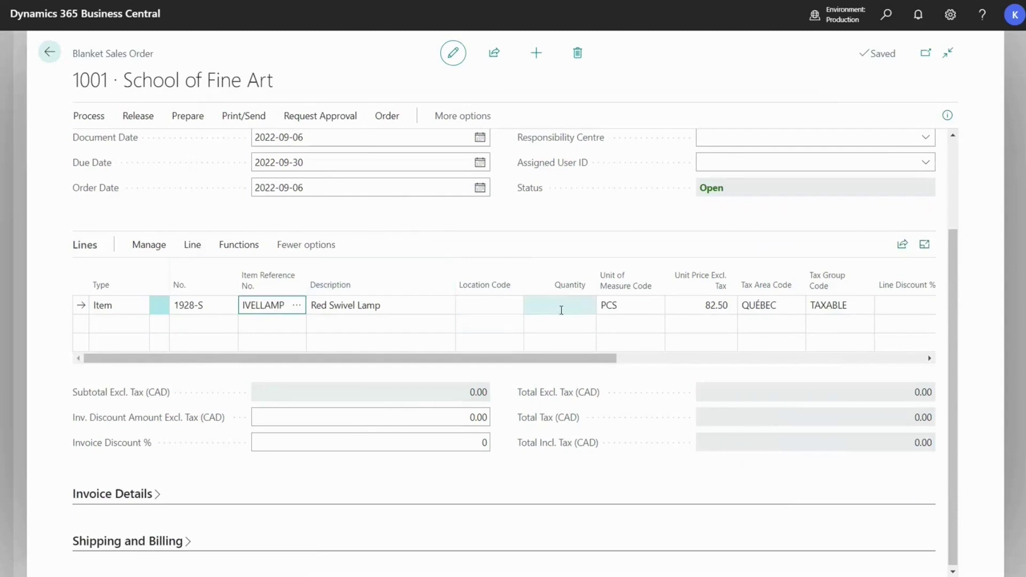
pyautogui.write('200')
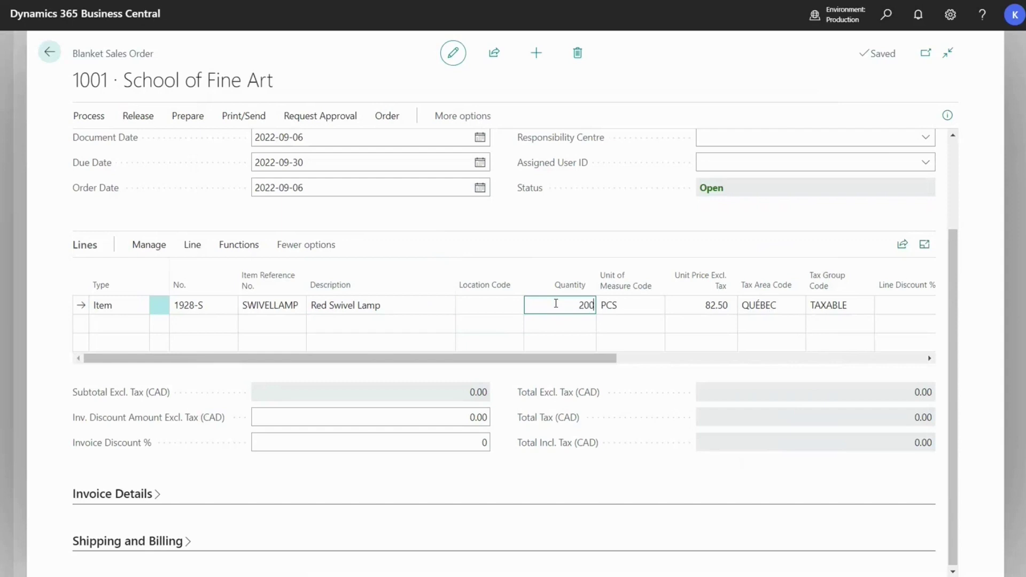
pyautogui.click(531, 248)
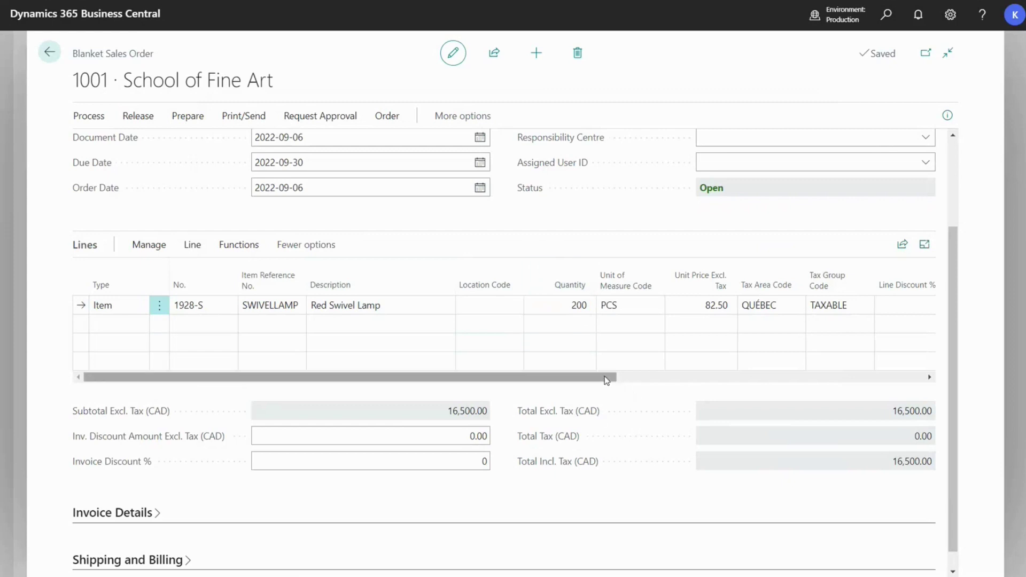
# Step: Give the lamp line a 15% line discount
pyautogui.moveTo(608, 380); pyautogui.dragTo(687, 379)
pyautogui.click(831, 306)
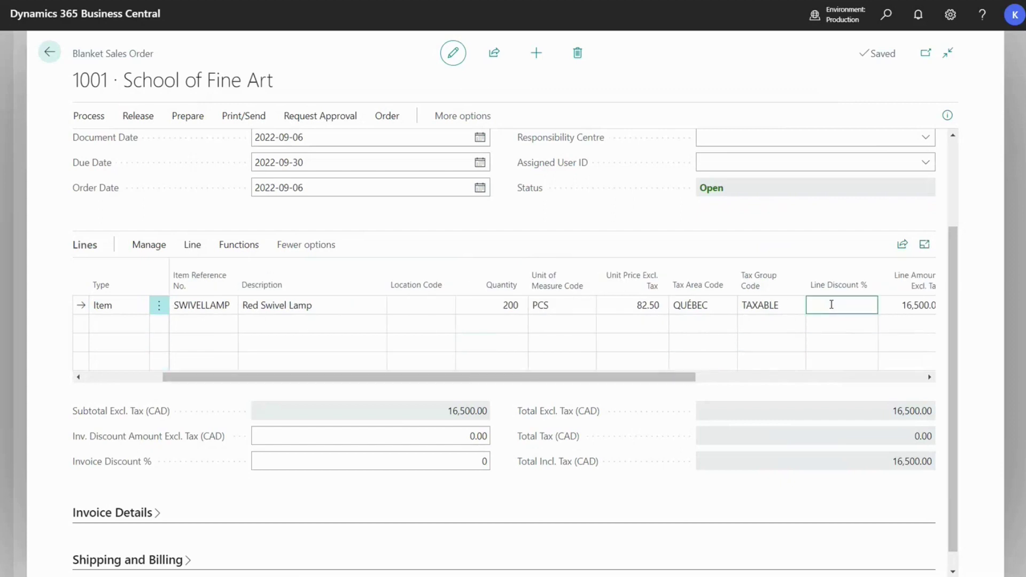
pyautogui.write('15')
pyautogui.click(770, 246)
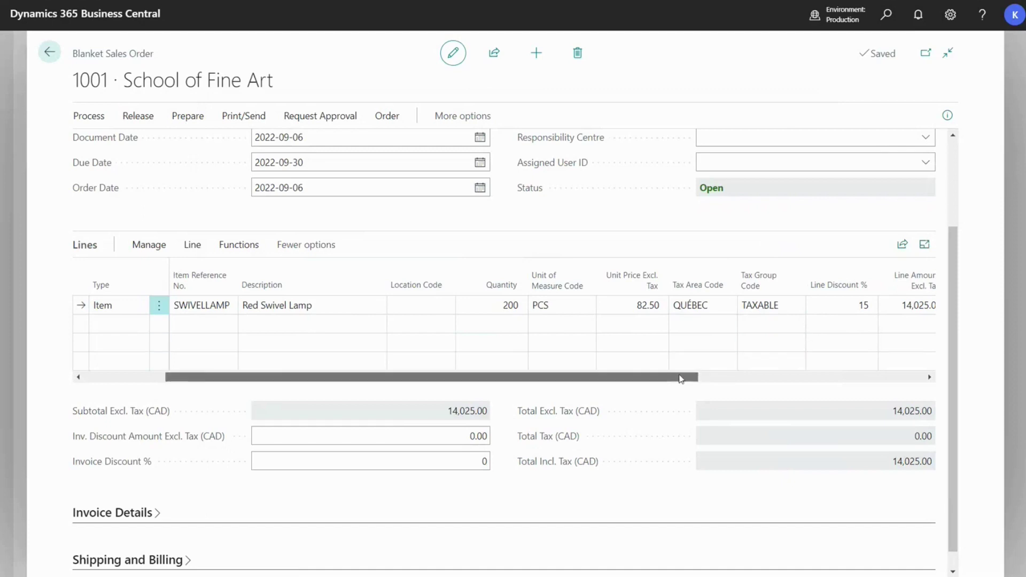
# Step: Change the lamp line's Qty. to Ship from 200 to 50
pyautogui.moveTo(681, 378); pyautogui.dragTo(838, 376)
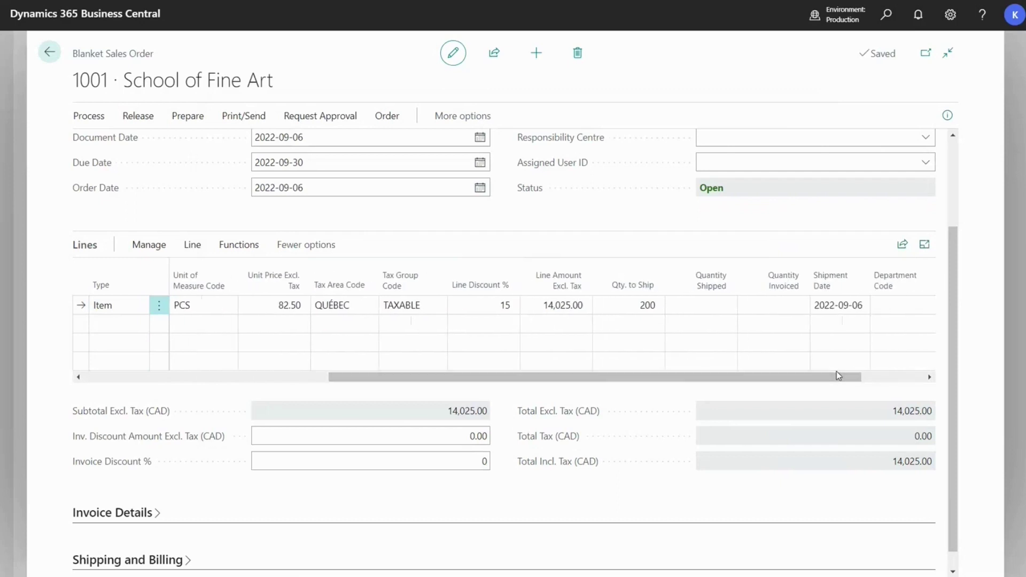
pyautogui.click(648, 306)
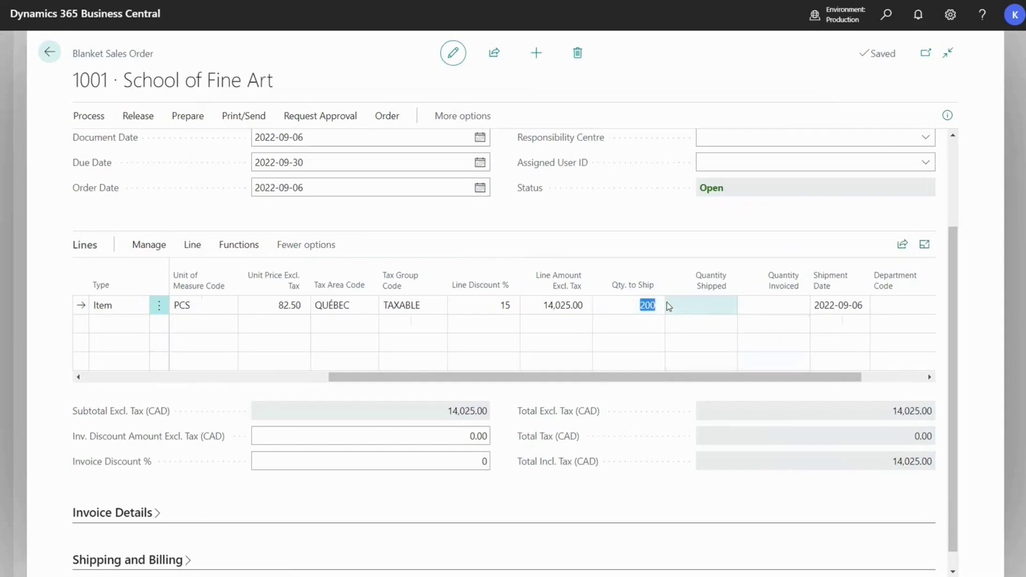
pyautogui.write('50')
pyautogui.press('Return')
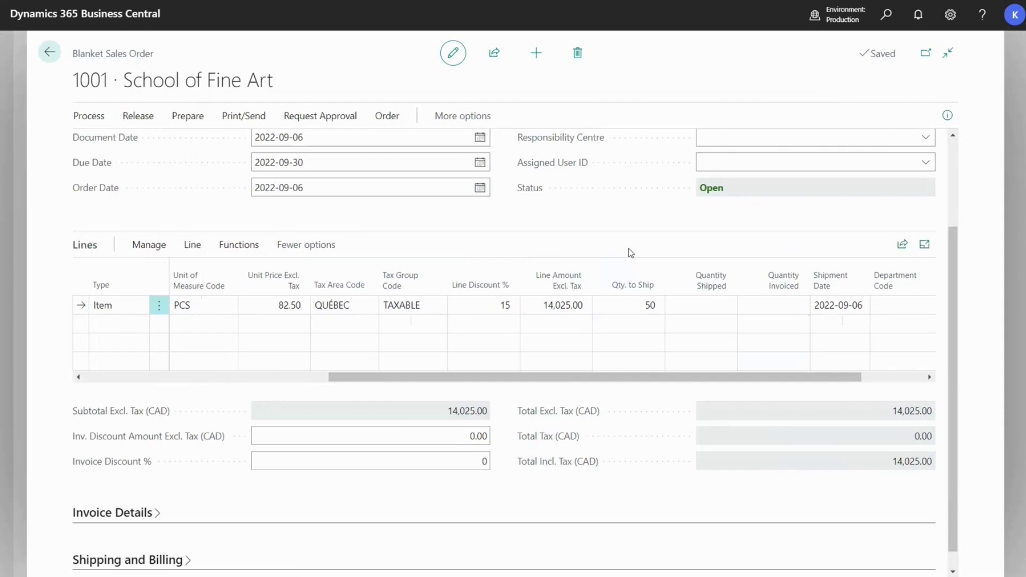
# Step: Make sales order S-ORD101119 from blanket order 1001 and acknowledge the confirmation
pyautogui.click(85, 118)
pyautogui.click(128, 143)
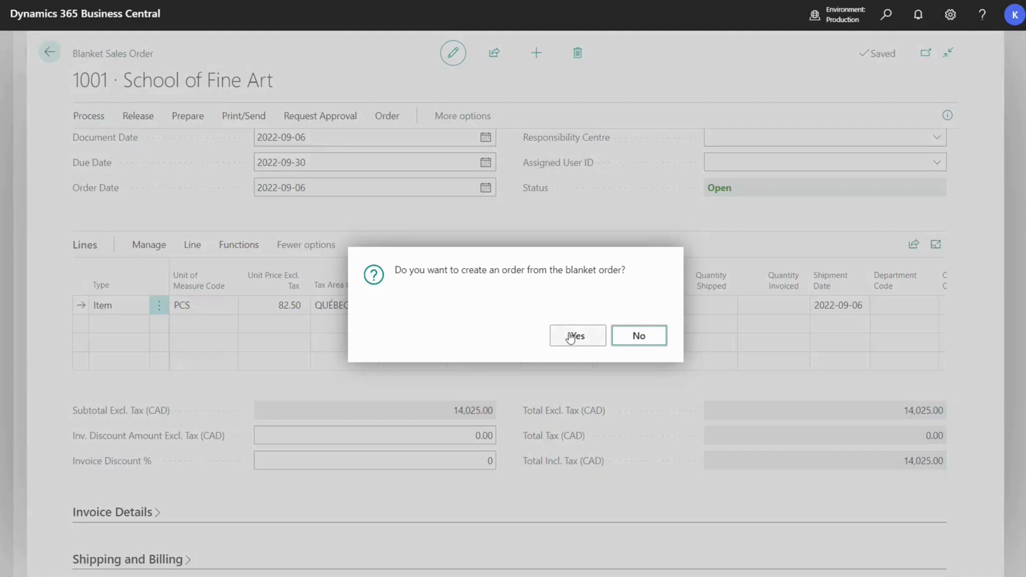
pyautogui.click(571, 337)
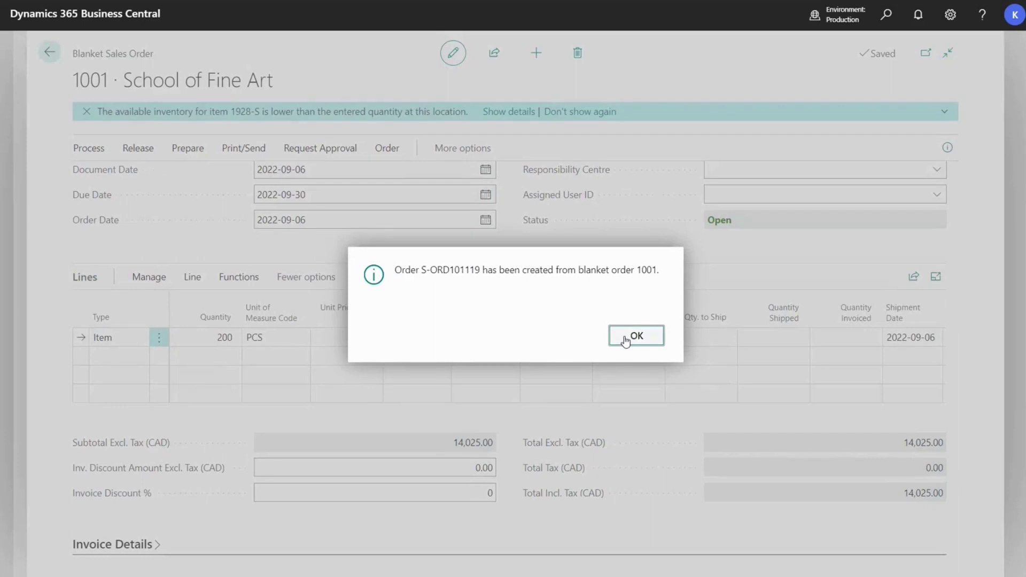
pyautogui.click(626, 338)
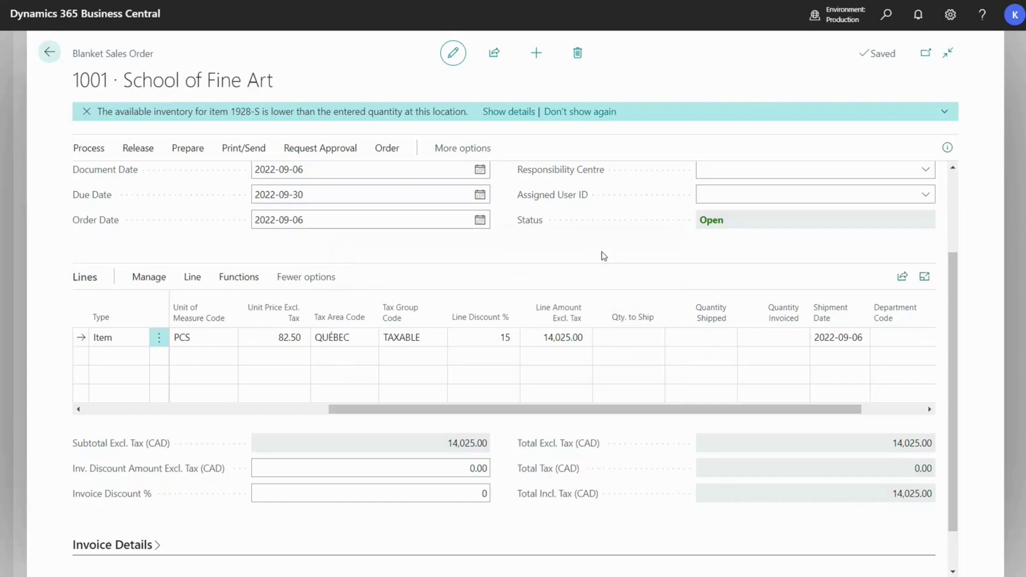
# Step: Open sales order S-ORD101119 through the blanket line's unposted order lines
pyautogui.click(193, 278)
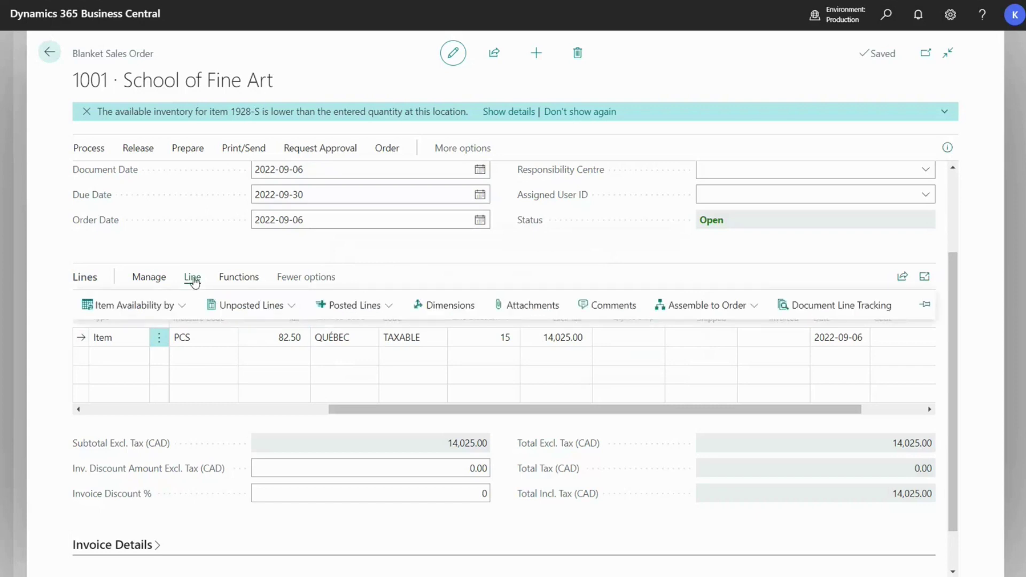
pyautogui.click(289, 310)
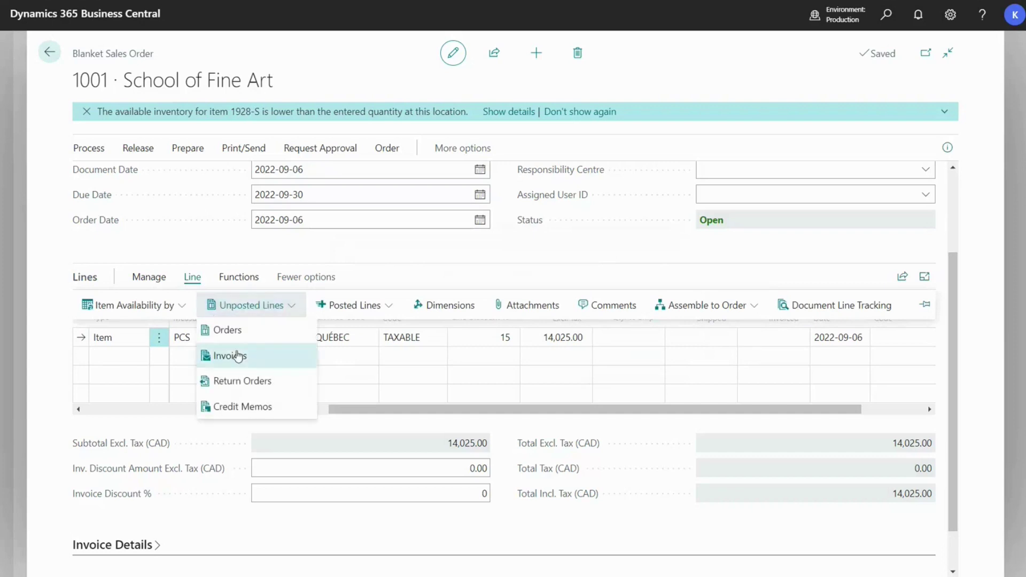
pyautogui.click(249, 335)
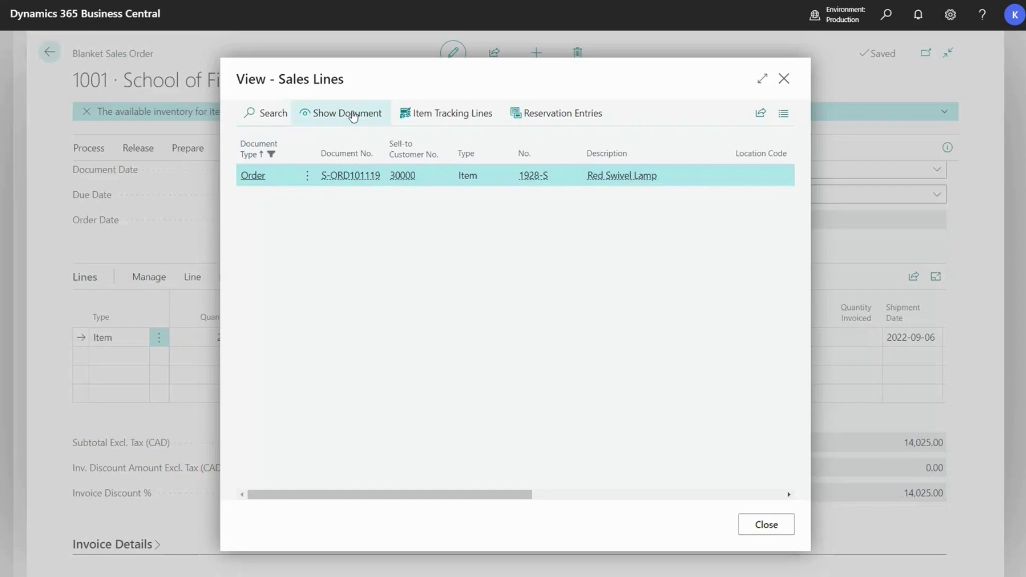
pyautogui.click(353, 114)
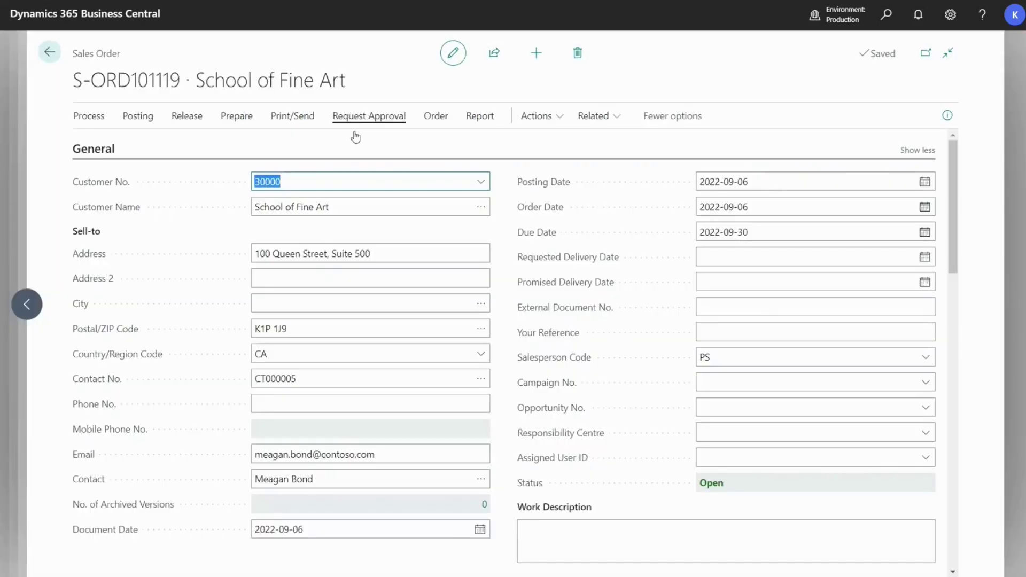
# Step: Post S-ORD101119 as Ship and check that Quantity Shipped shows 50
pyautogui.moveTo(952, 156); pyautogui.dragTo(965, 261)
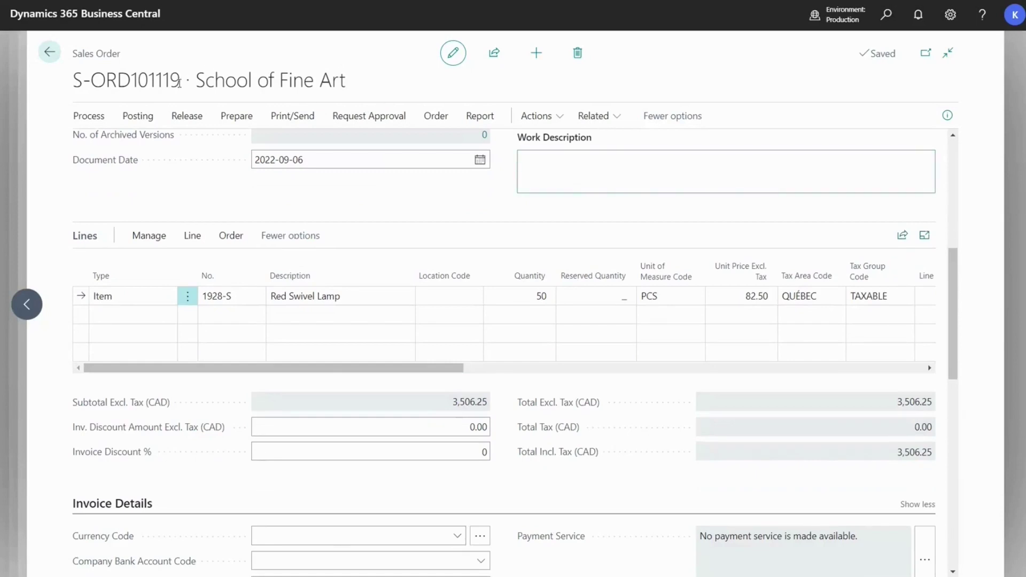
pyautogui.click(144, 119)
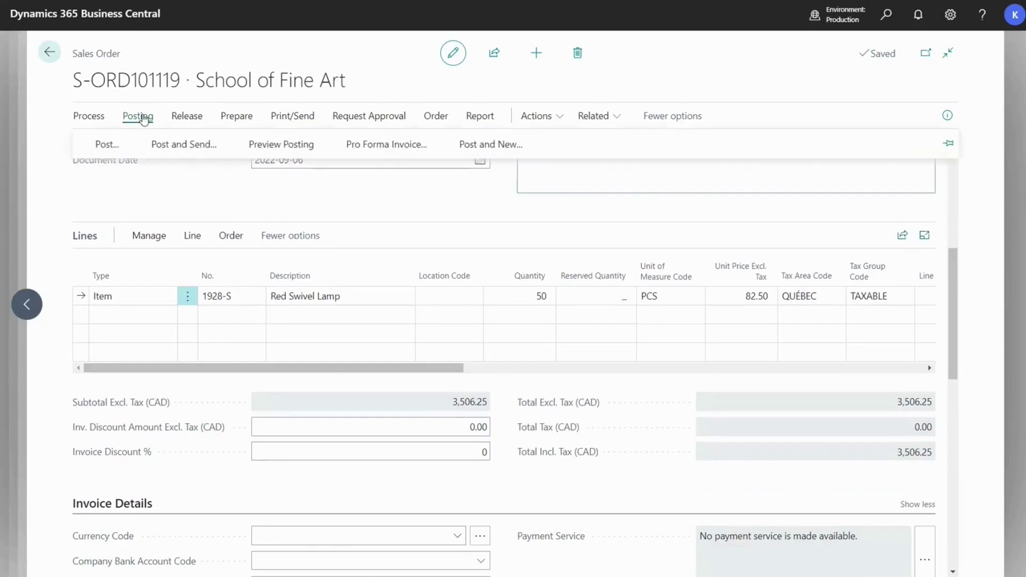
pyautogui.click(103, 145)
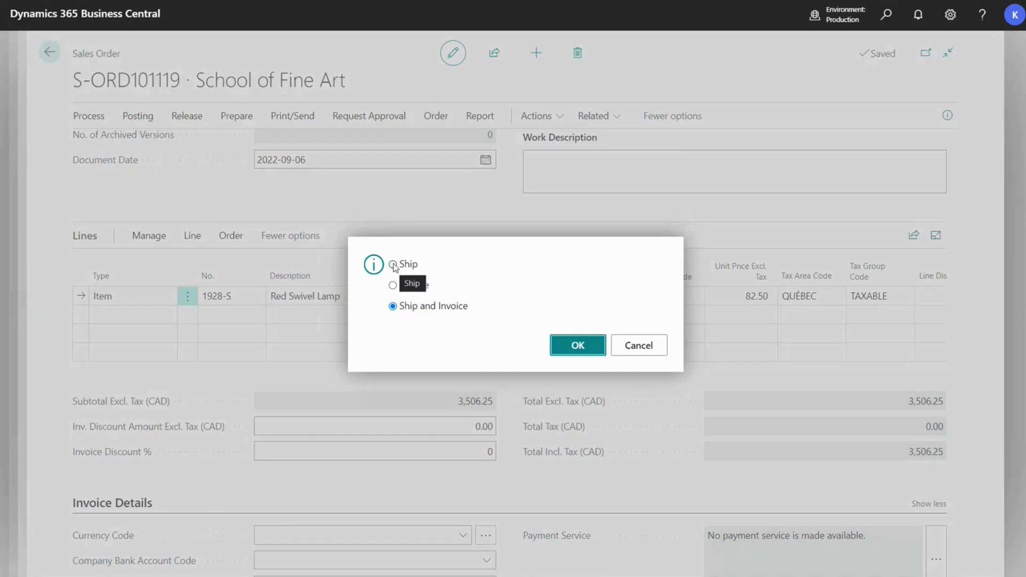
pyautogui.click(392, 264)
pyautogui.click(574, 347)
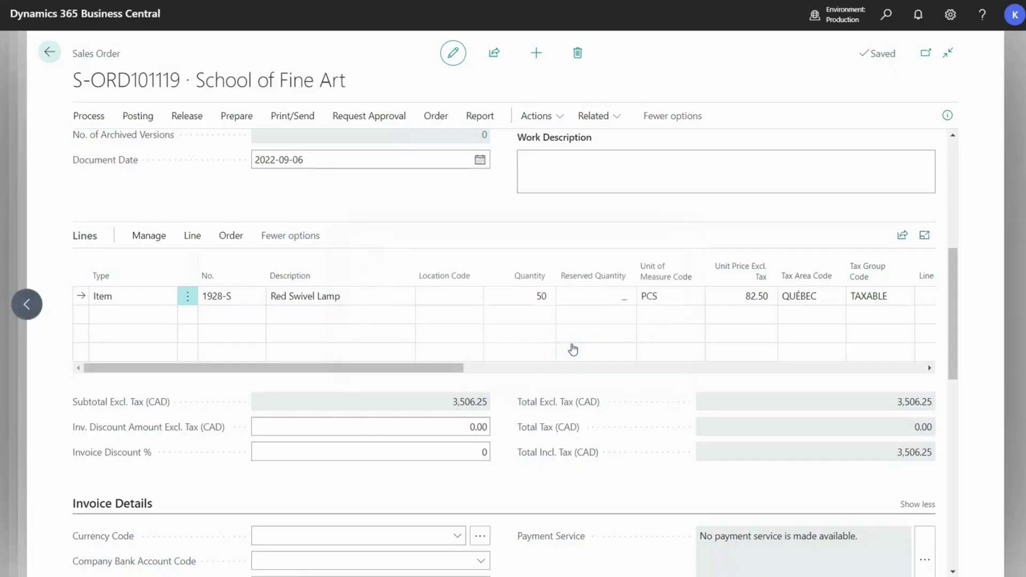
pyautogui.click(510, 301)
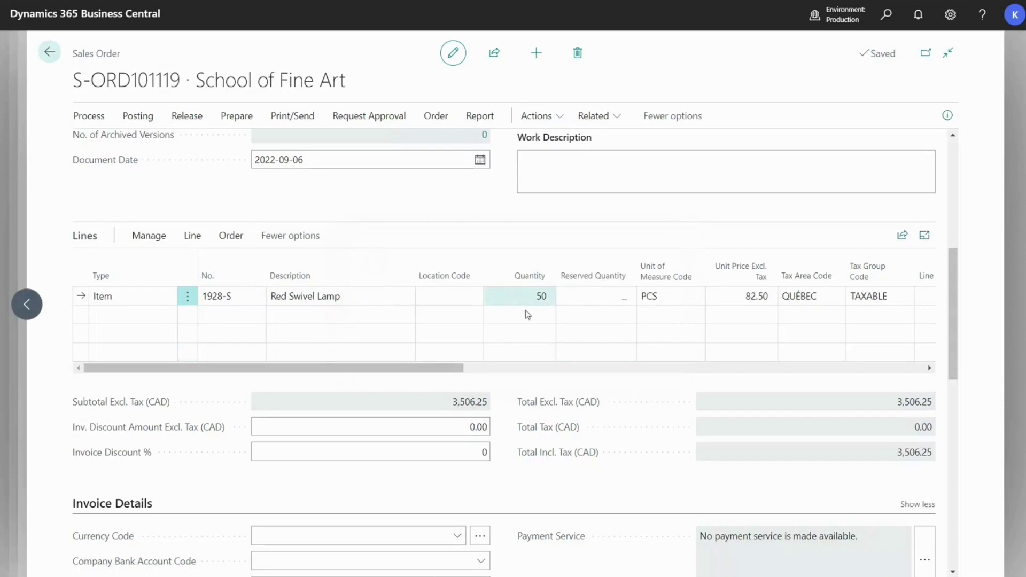
pyautogui.moveTo(443, 369); pyautogui.dragTo(652, 361)
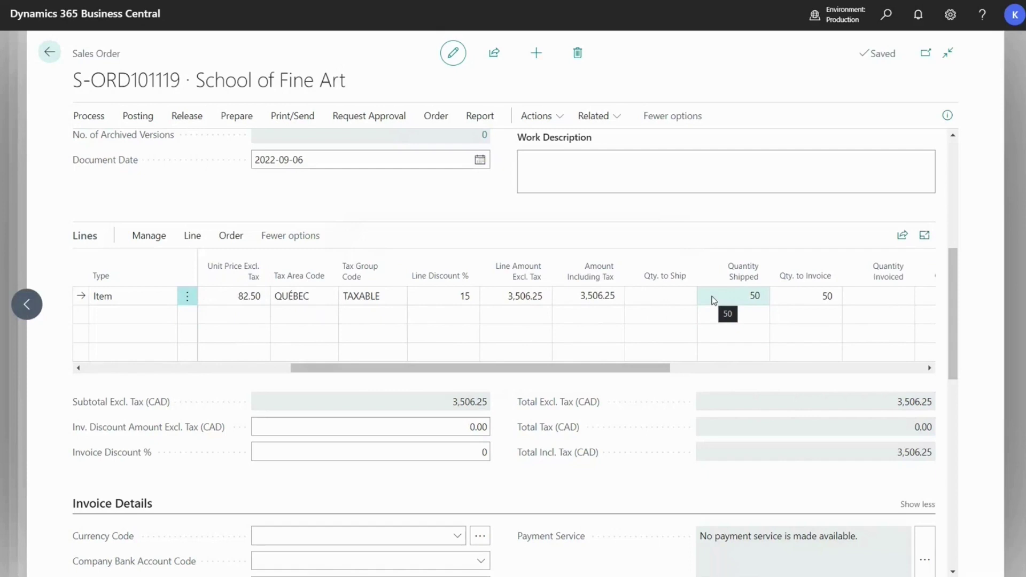
# Step: Return to blanket order 1001 and verify Quantity Shipped 50 with 150 left to ship
pyautogui.click(49, 54)
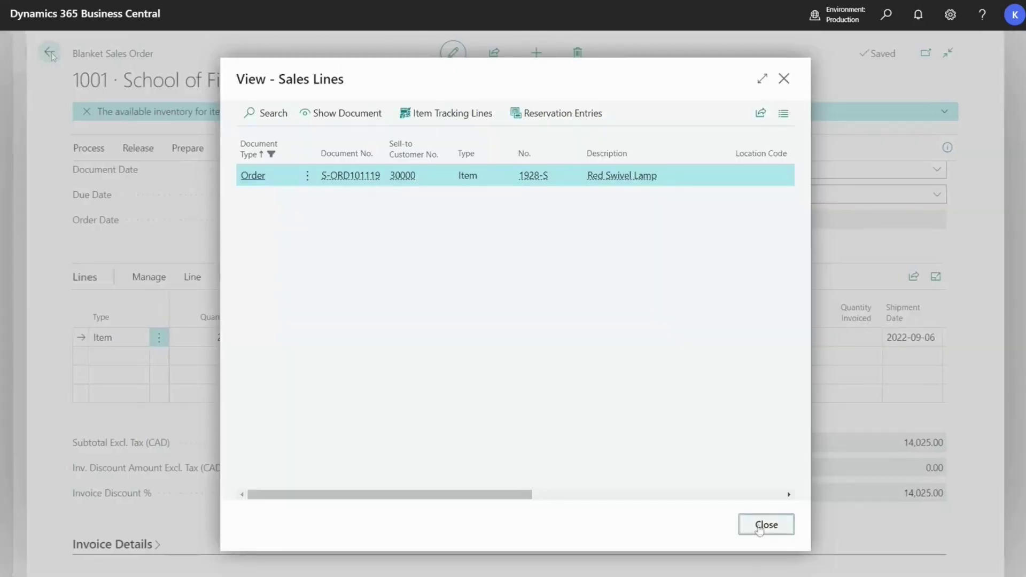
pyautogui.click(749, 524)
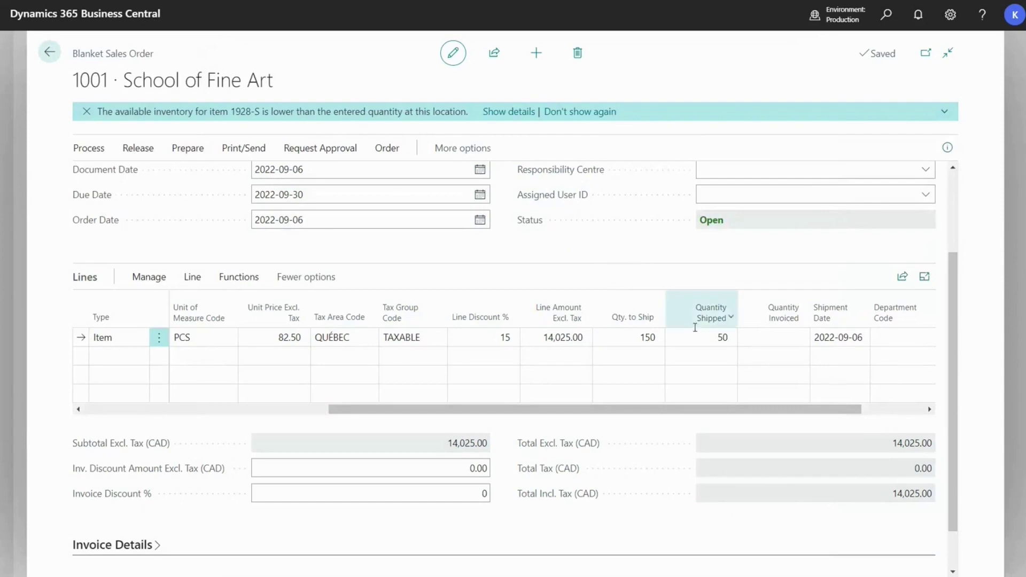
pyautogui.click(697, 345)
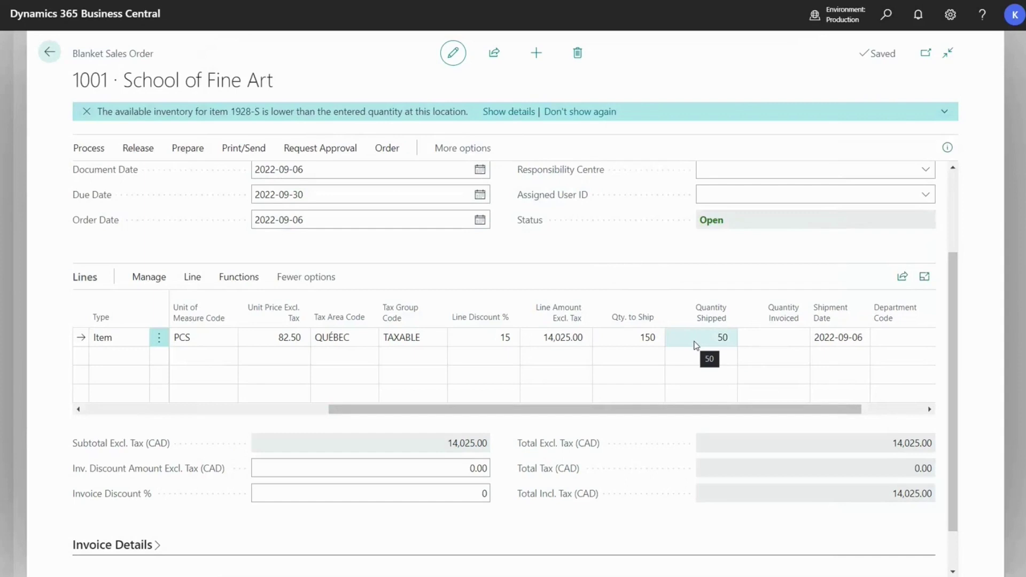